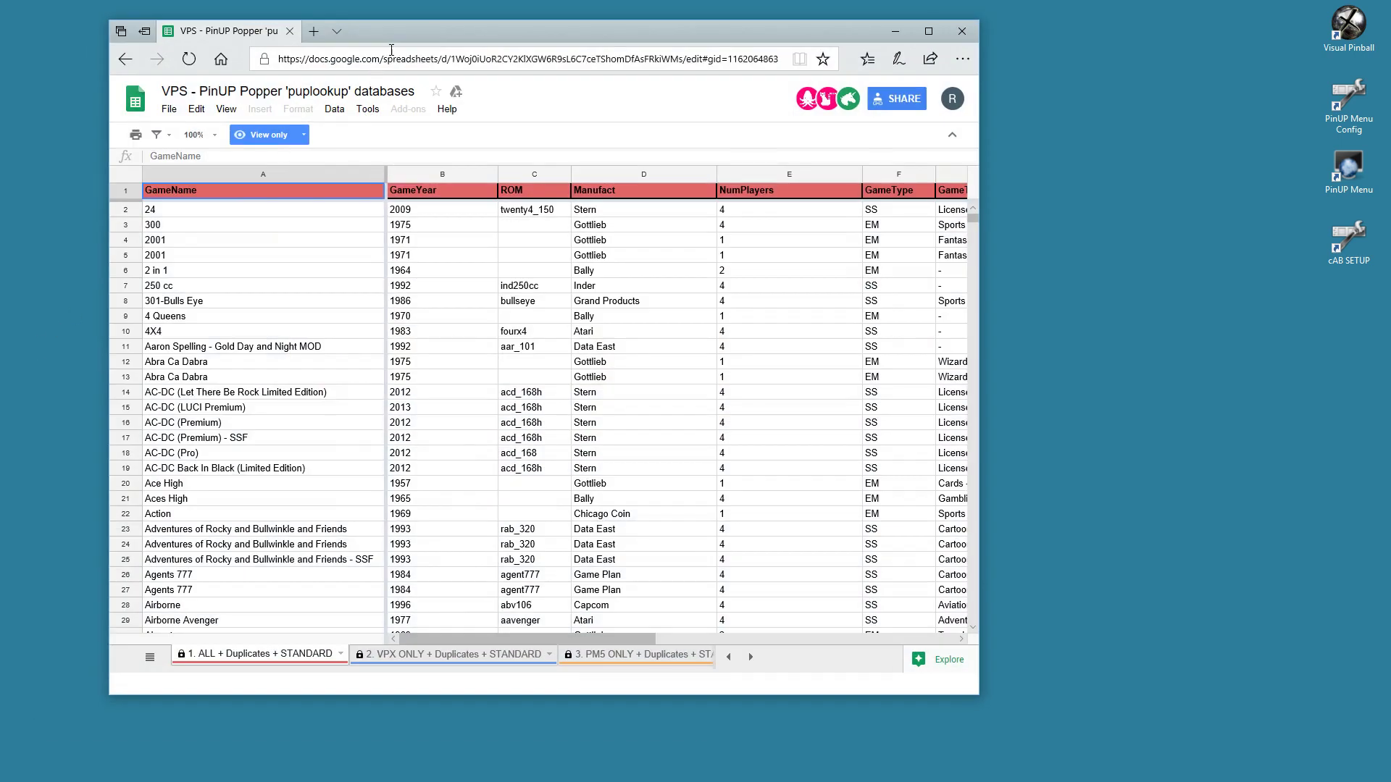
Download the current sheet of the puplookup databases as comma-separated values, choosing to save it under a custom name.
drag(402, 27, 306, 19)
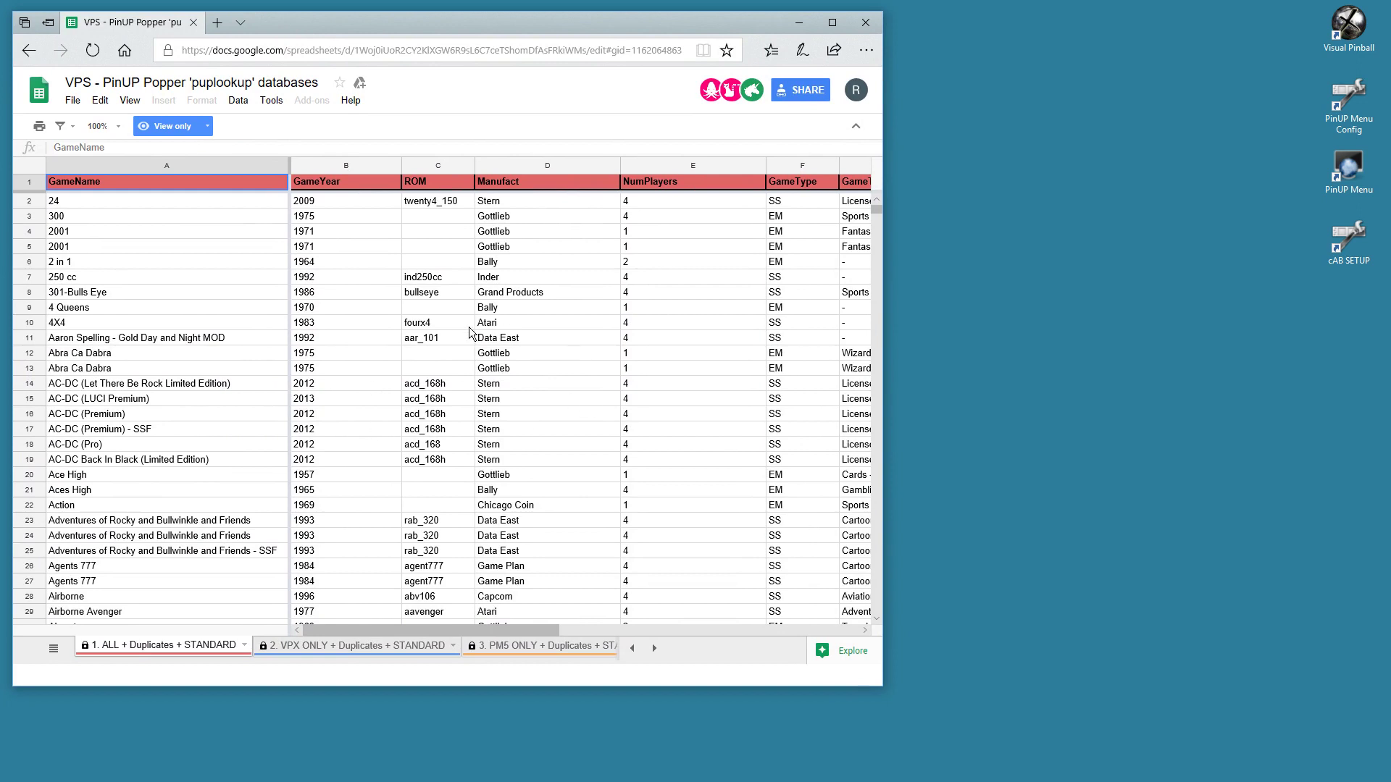
click(74, 101)
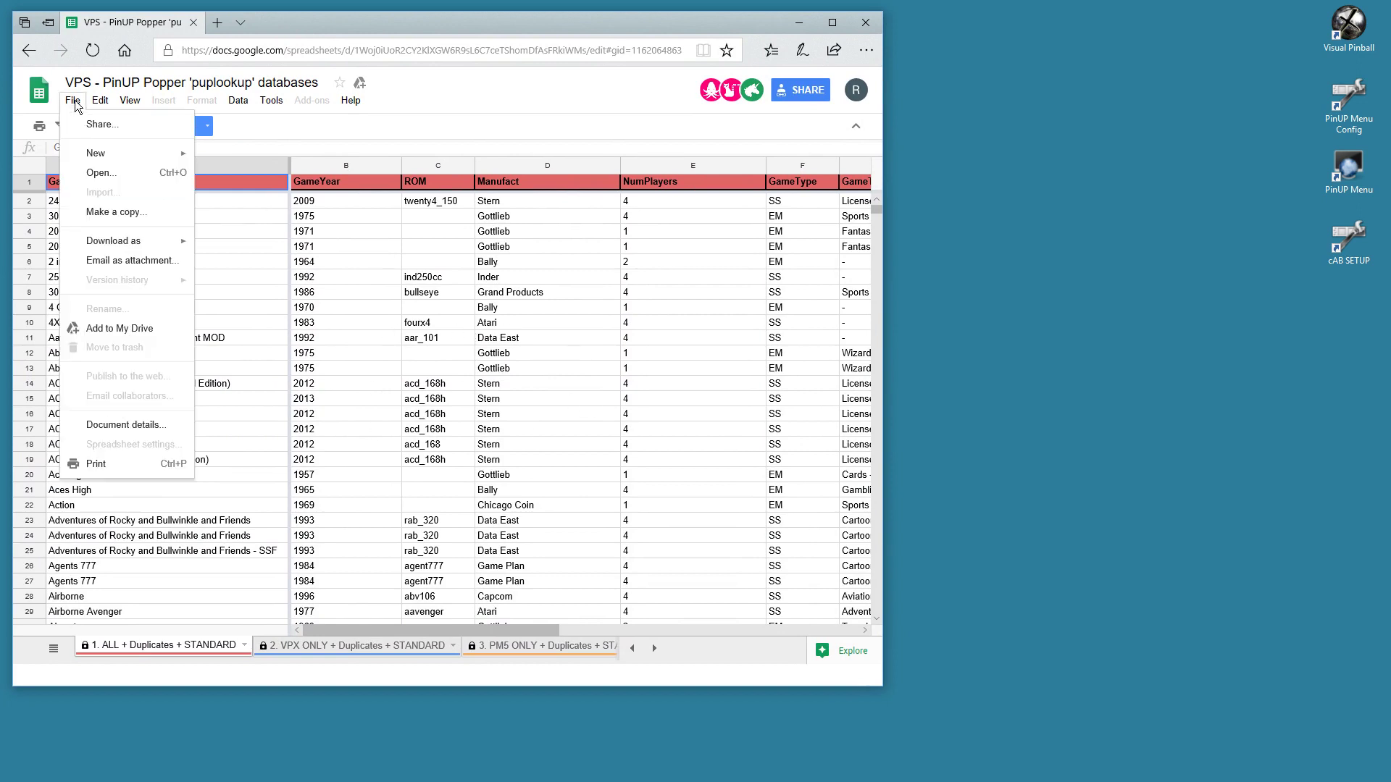
mouse_move(124, 246)
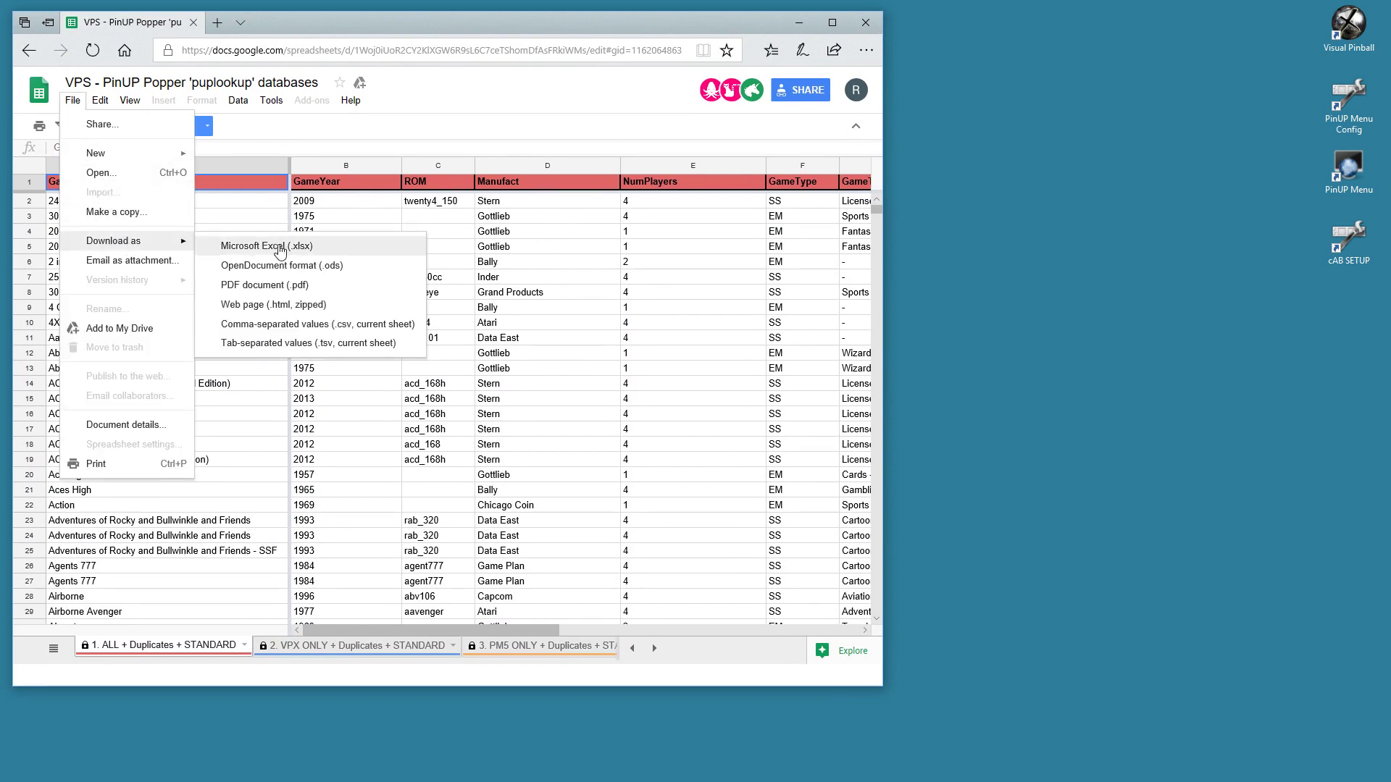
click(327, 324)
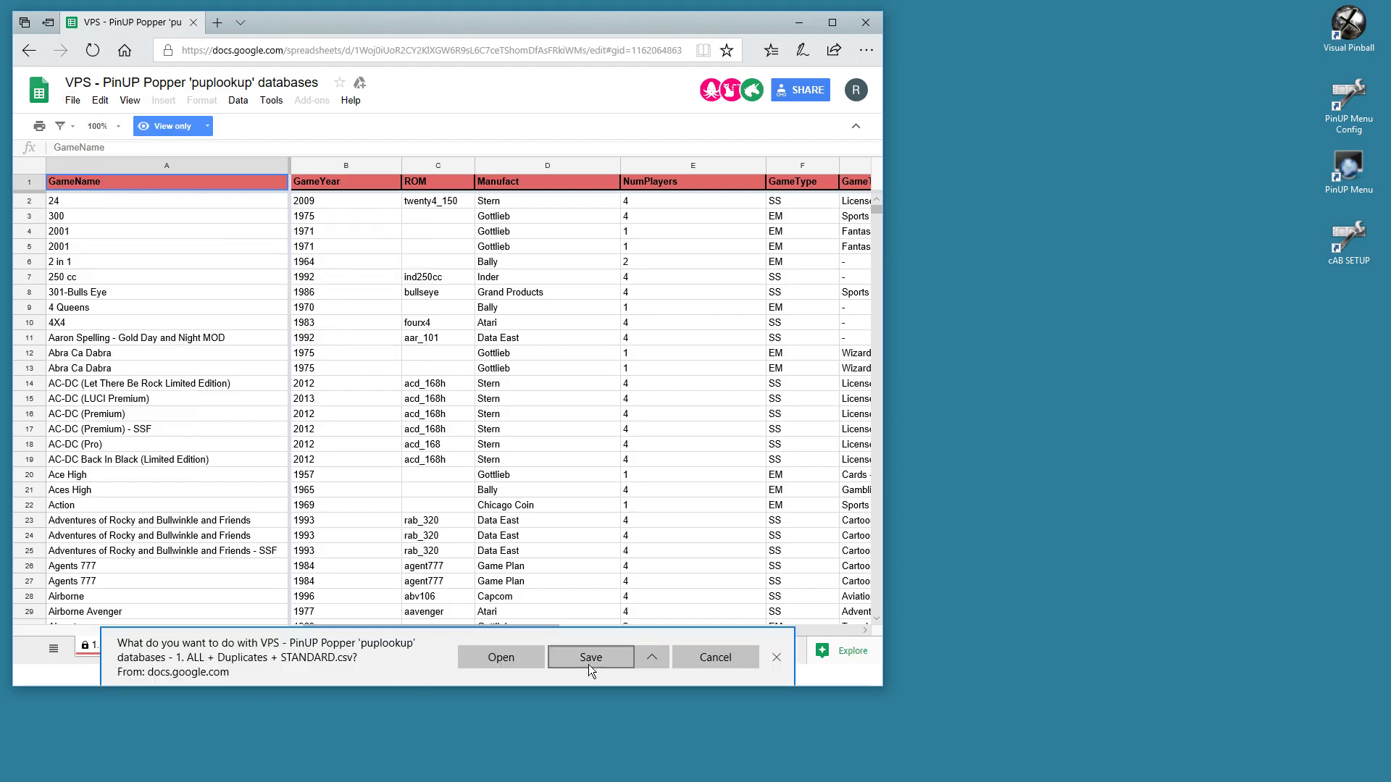
click(651, 660)
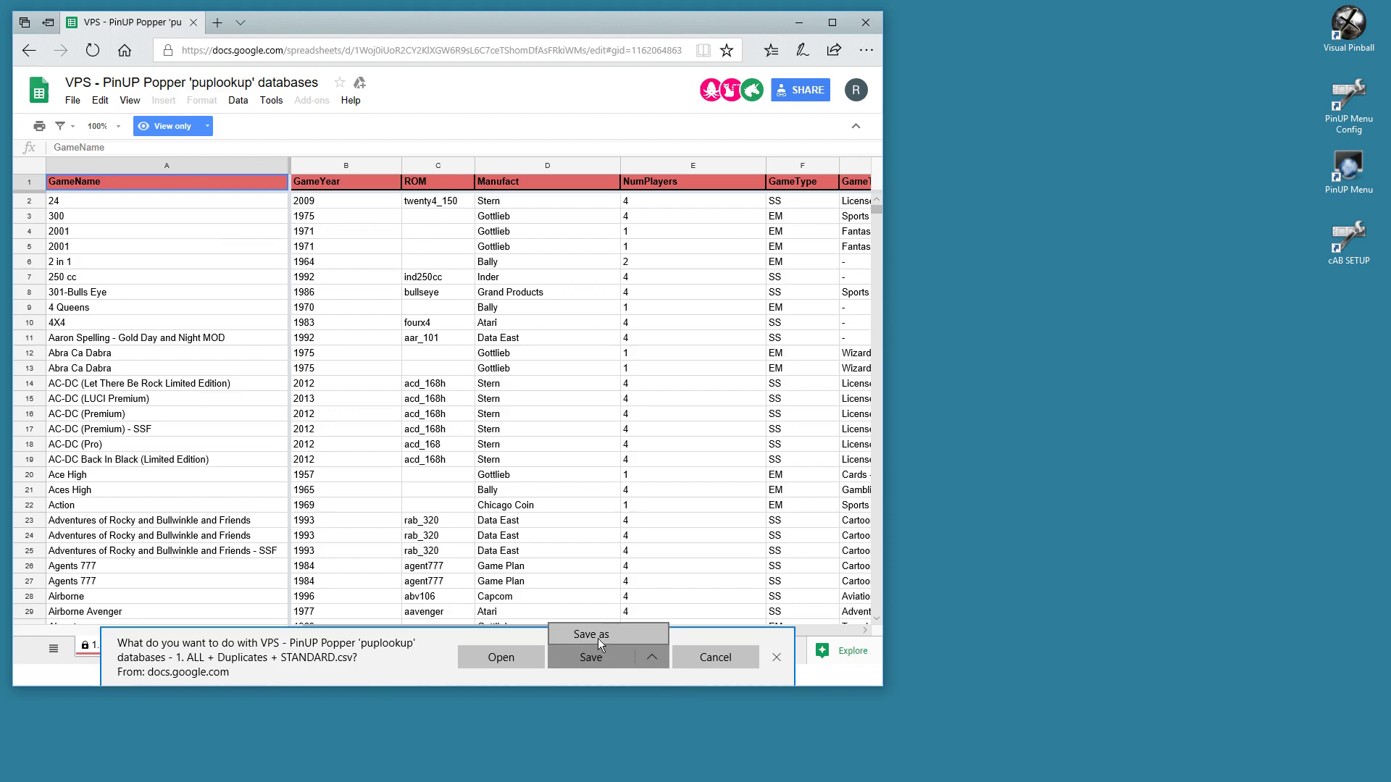
click(578, 637)
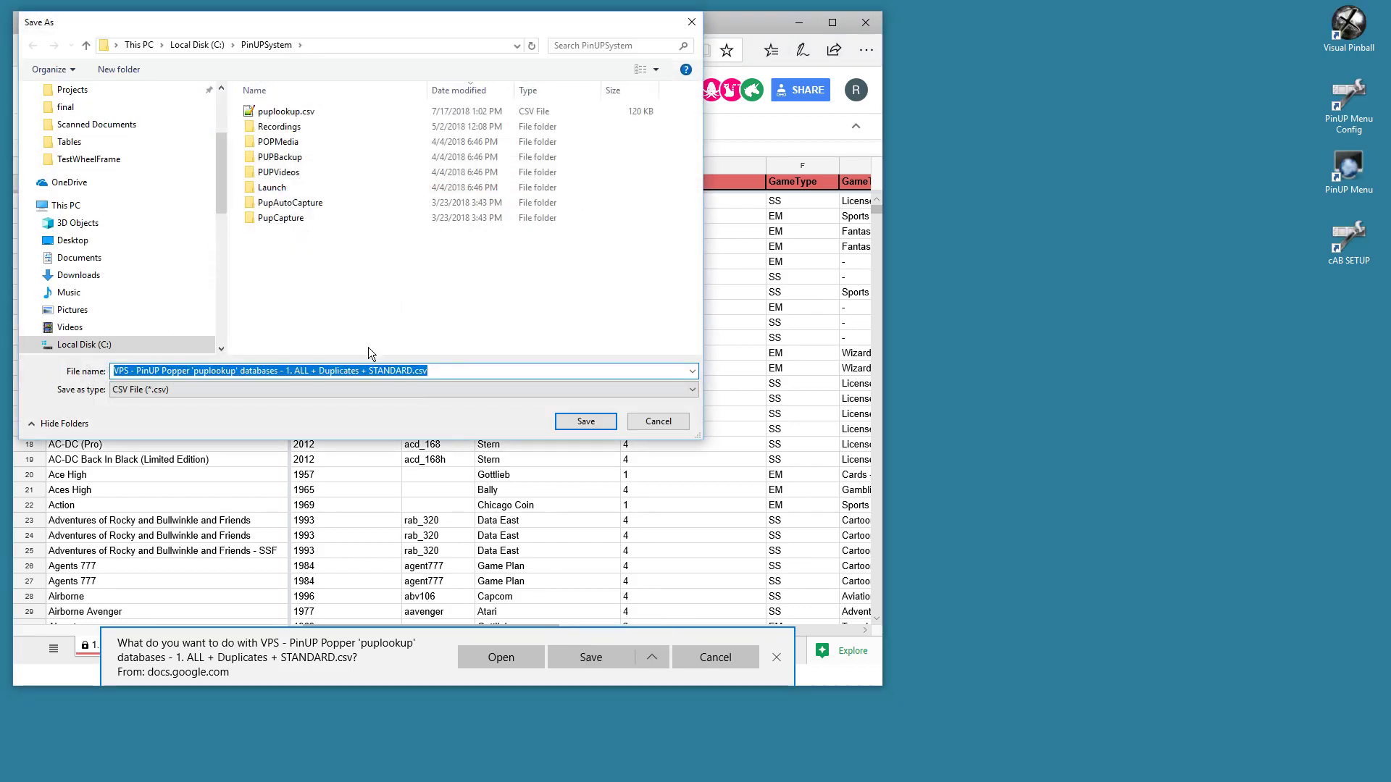
Save the download as puplookup.csv in the PinUPSystem folder, replacing the existing file, and dismiss the download notification.
drag(220, 172, 221, 219)
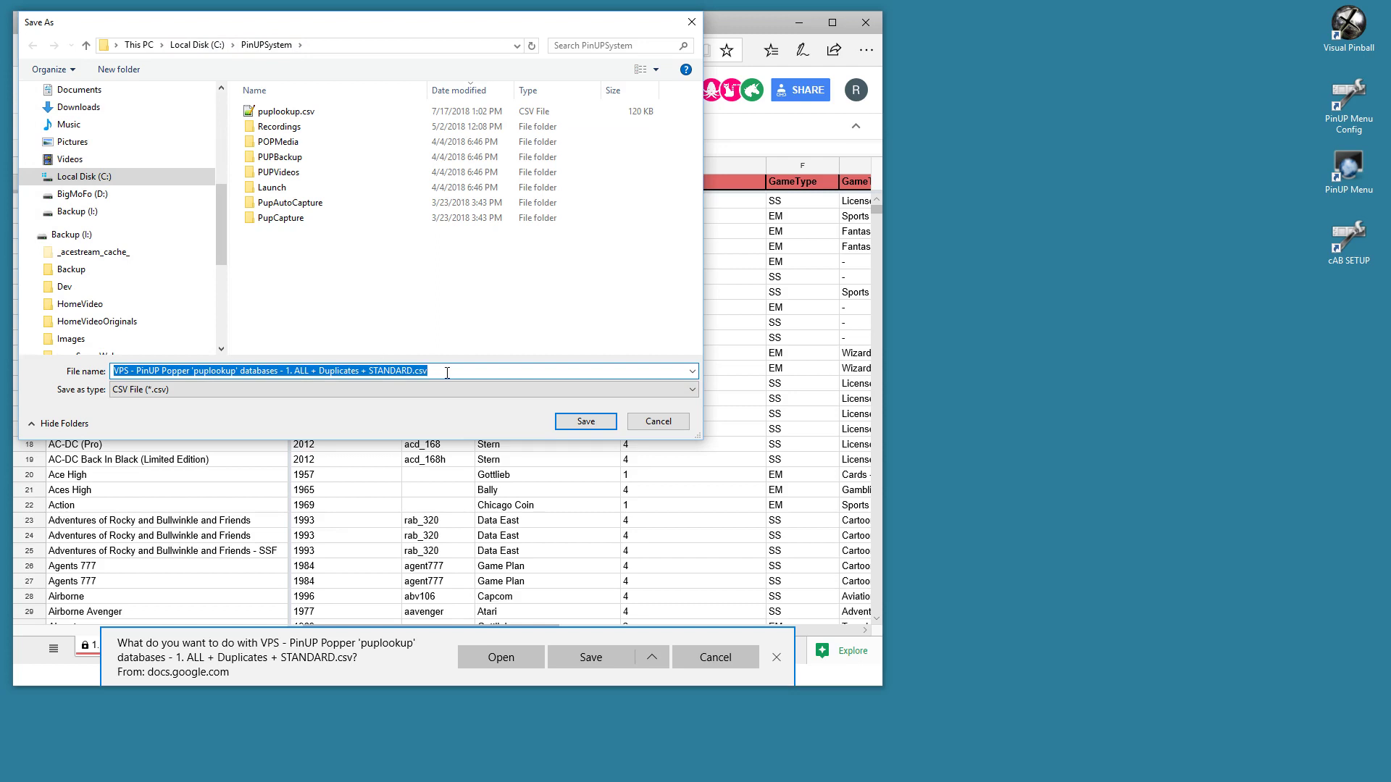
text(puplookup.)
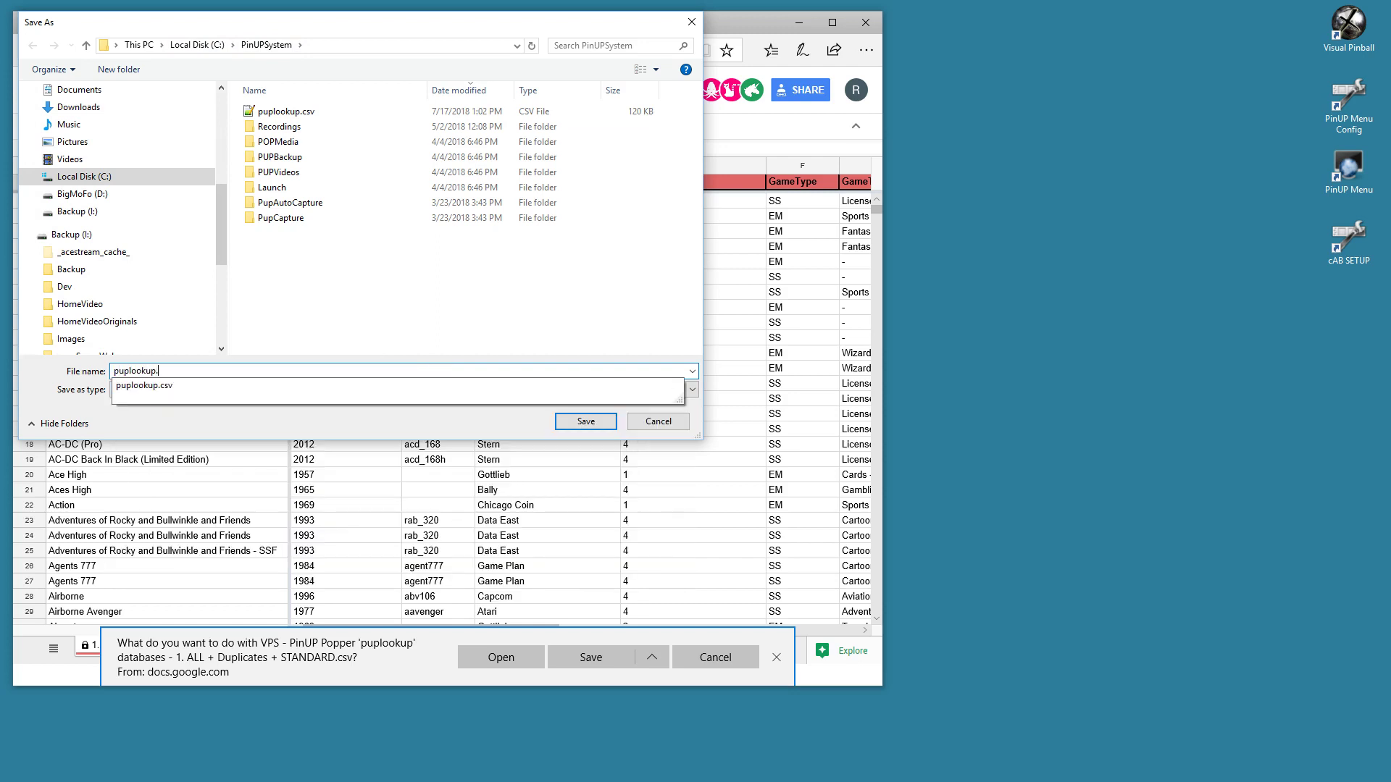
text(csv)
click(447, 374)
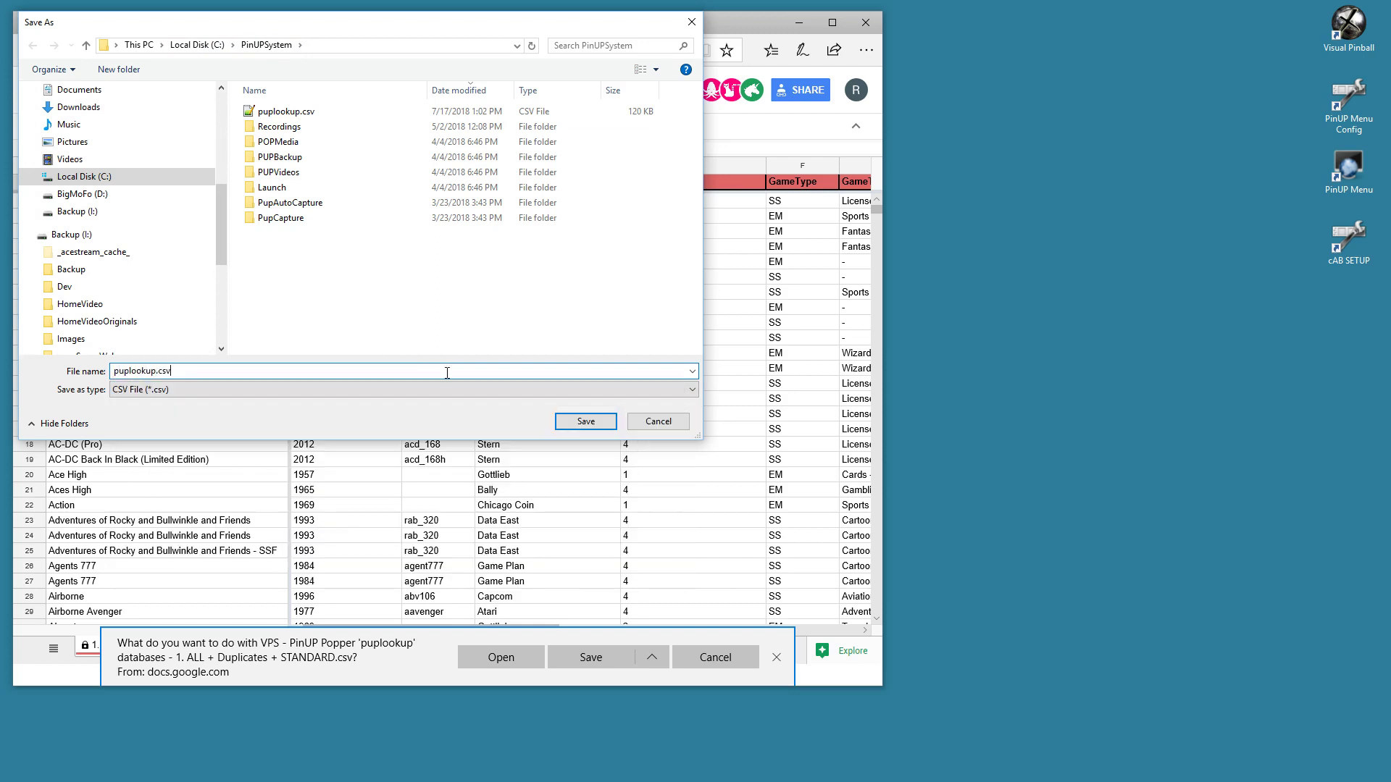
click(584, 423)
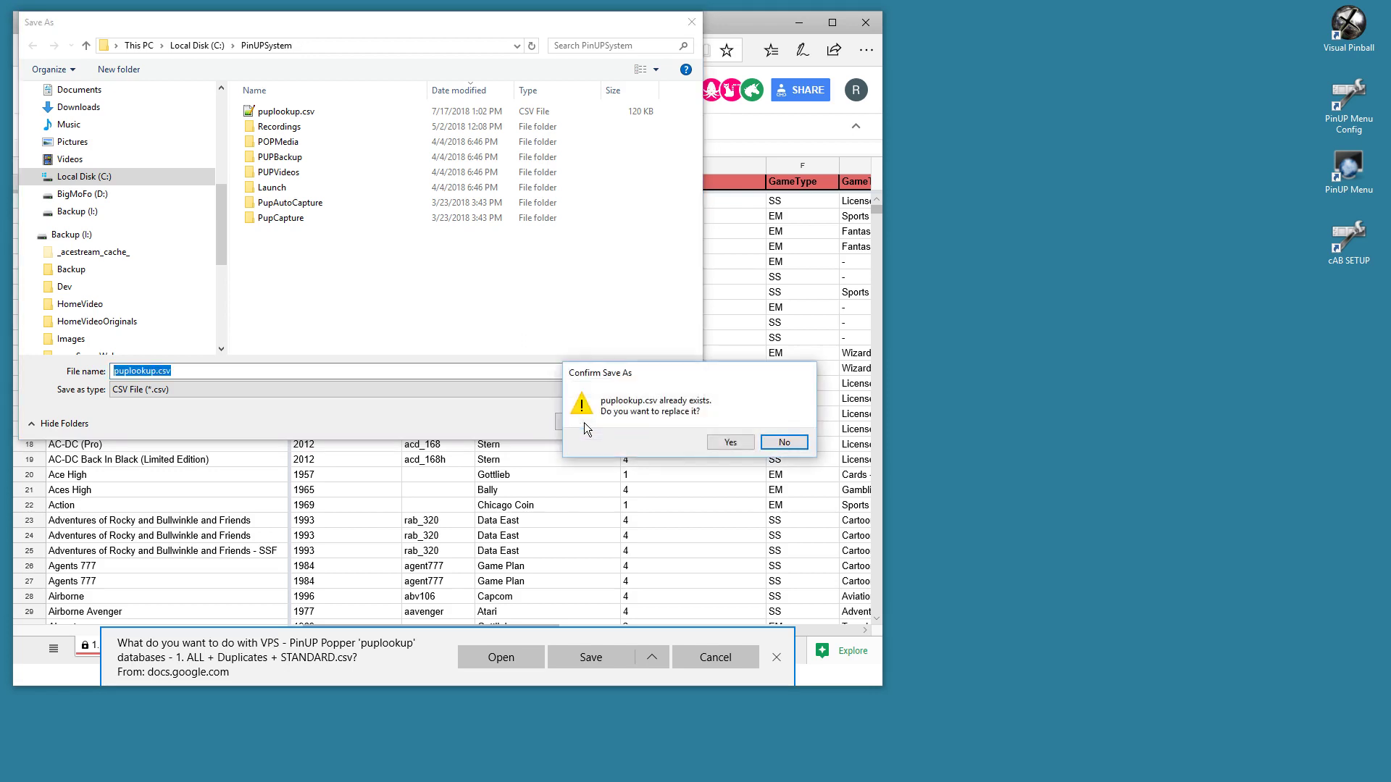
click(721, 444)
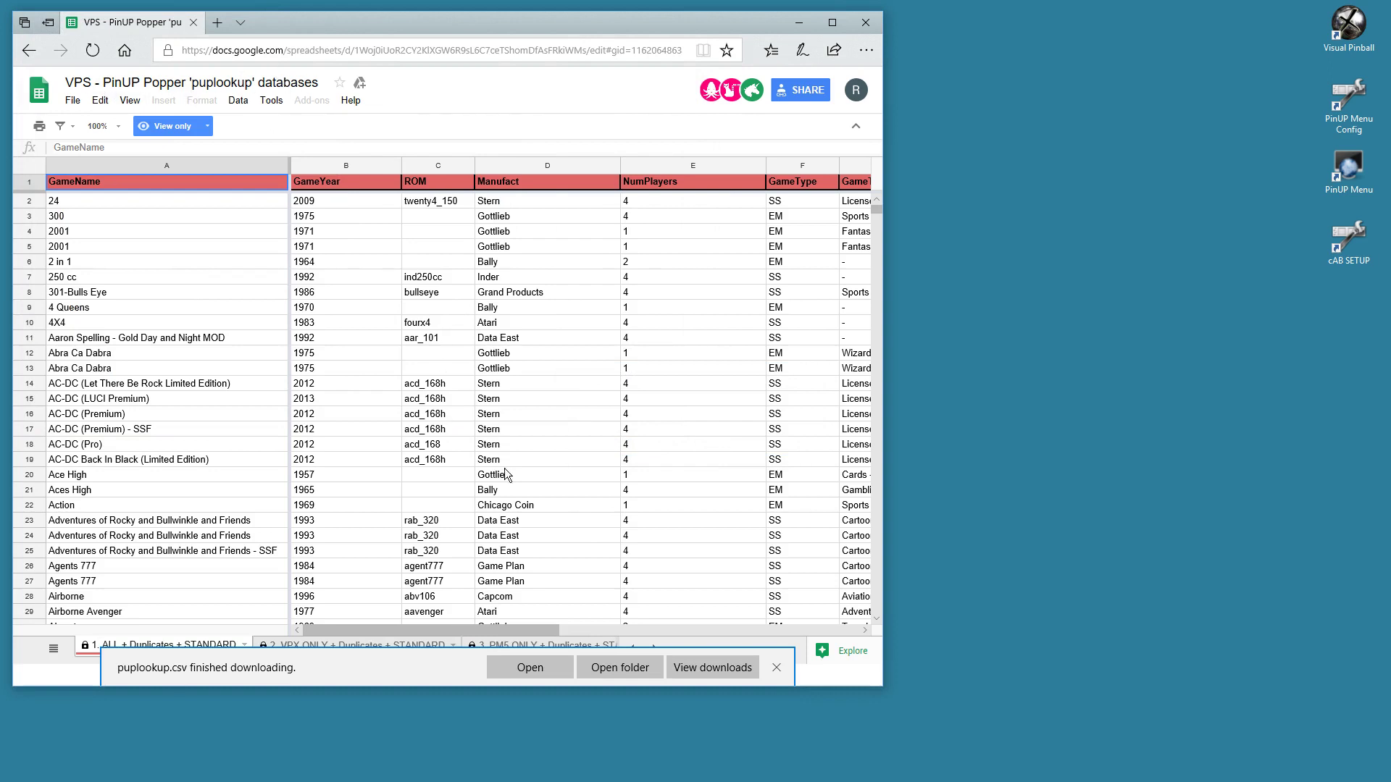
click(777, 668)
Switch to PinUP Popper Setup and try to re-import the lookup file through the advanced database editor.
click(799, 22)
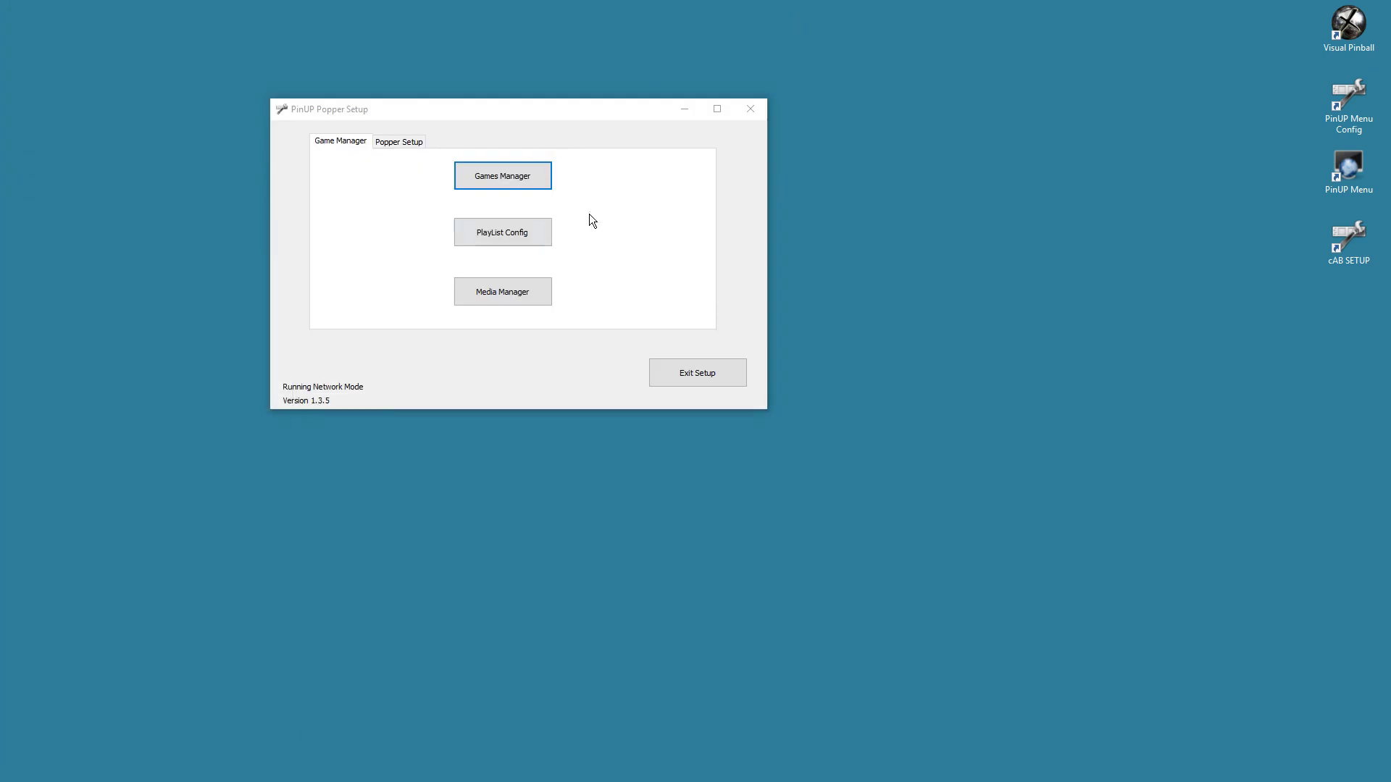
click(400, 142)
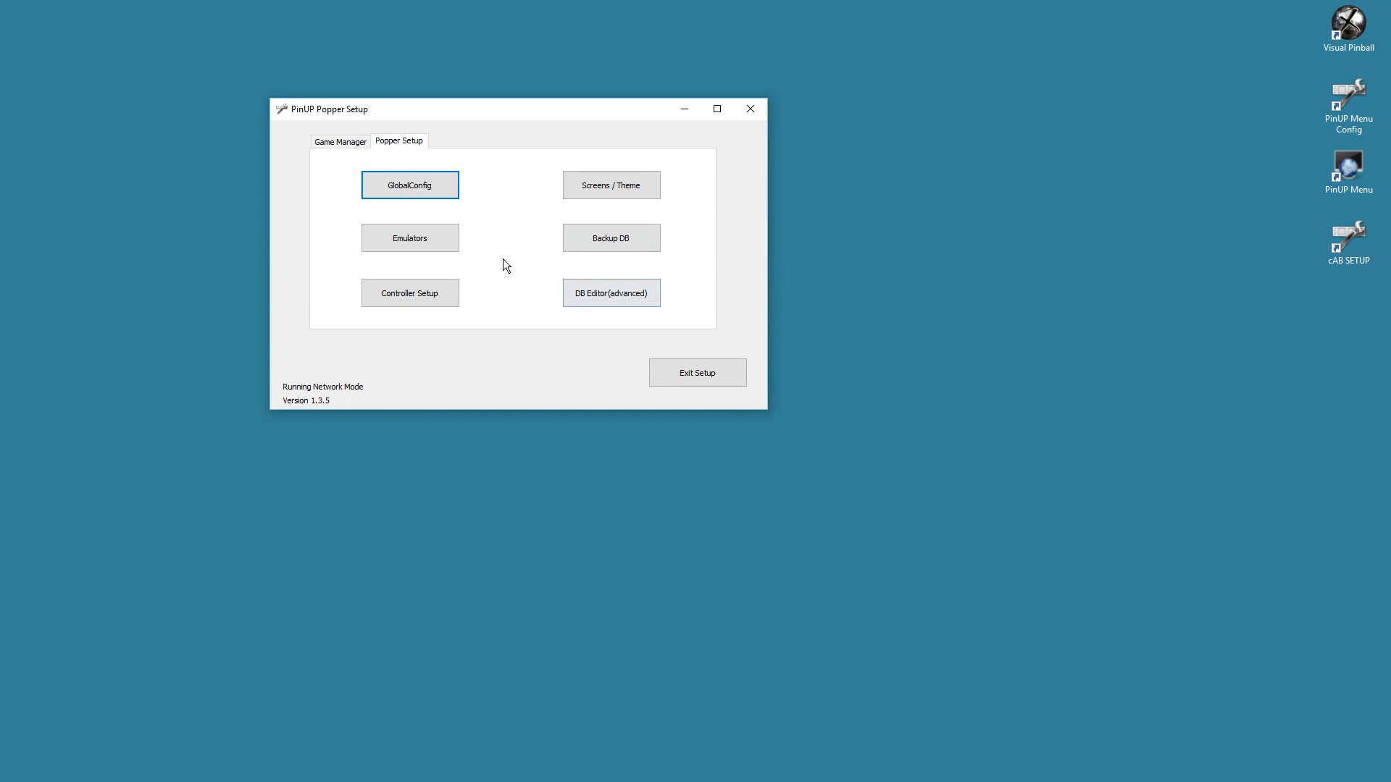
click(593, 293)
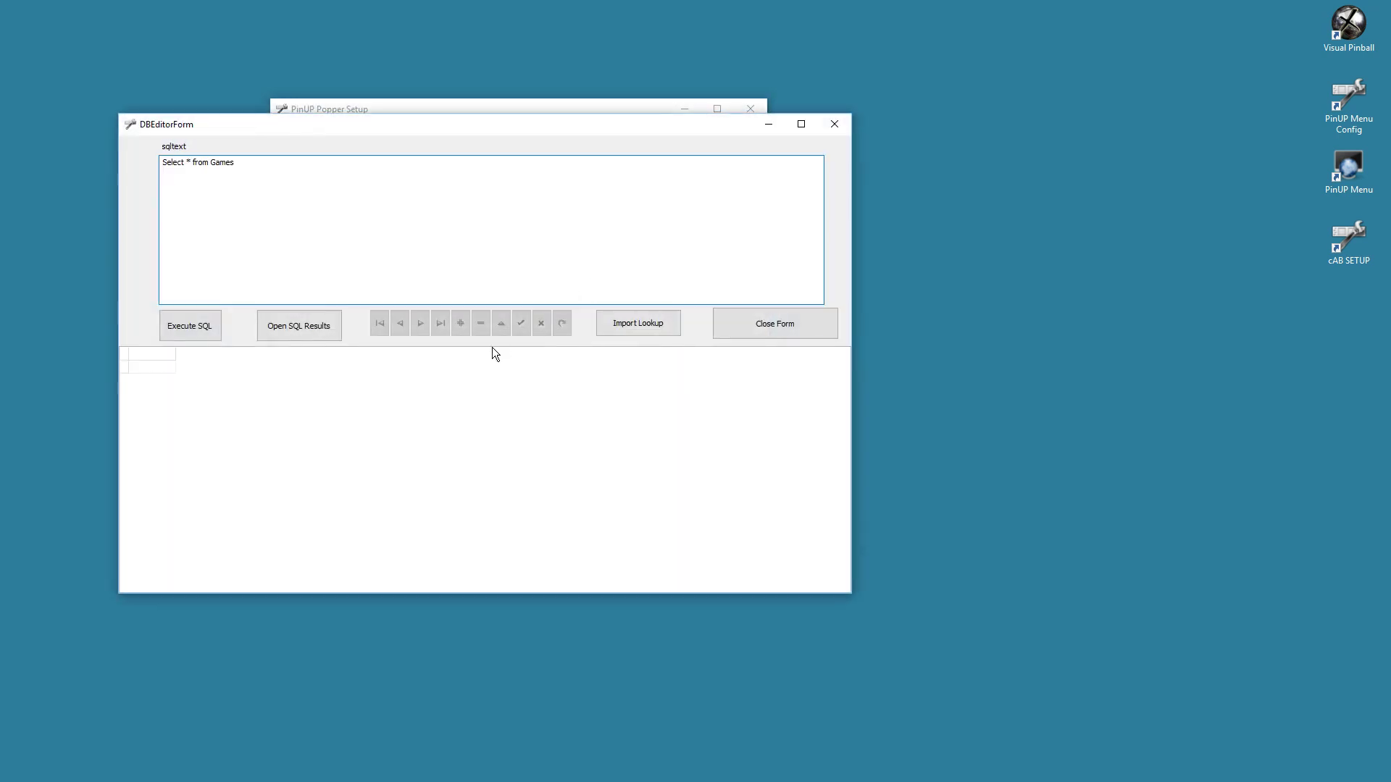
click(644, 323)
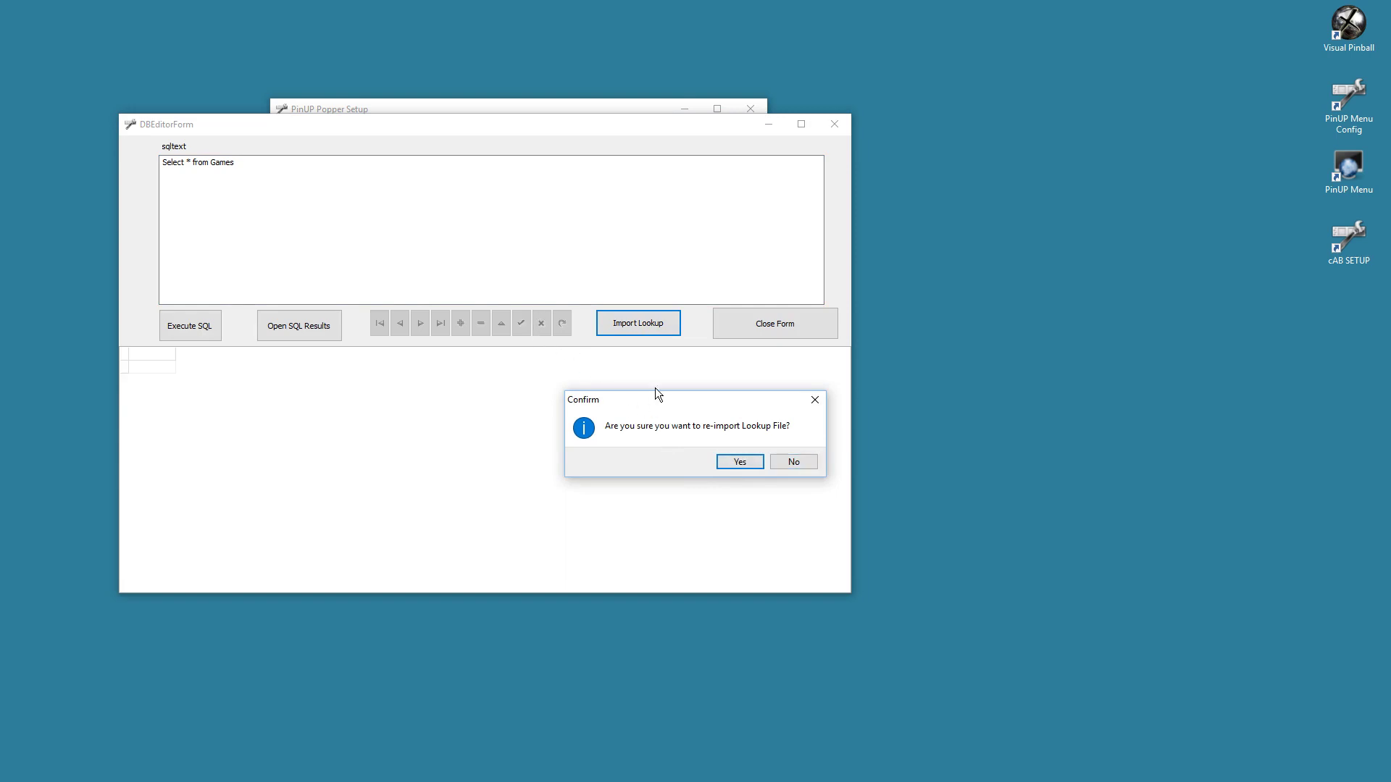
click(795, 462)
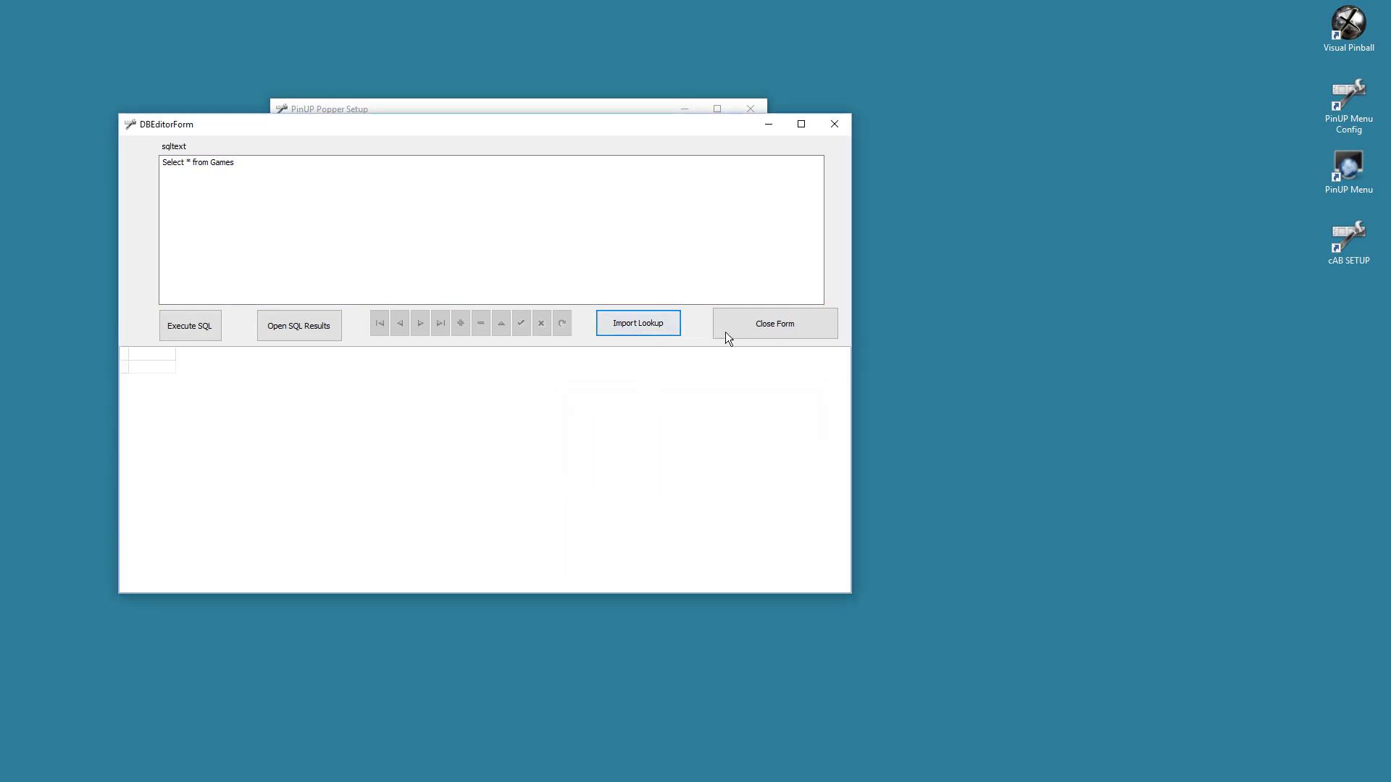
click(772, 331)
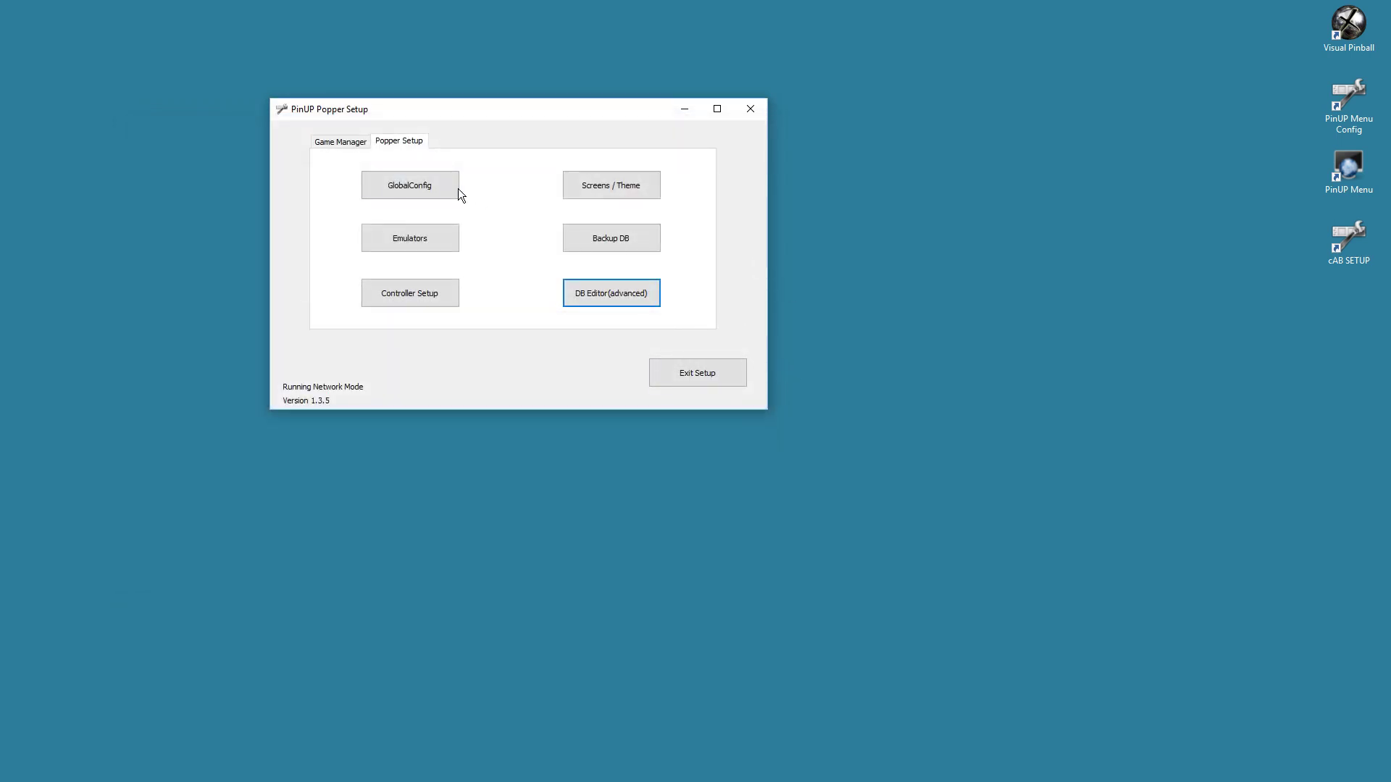
Open the Games Manager and filter the game list to the Visual Pinball X emulator.
click(341, 142)
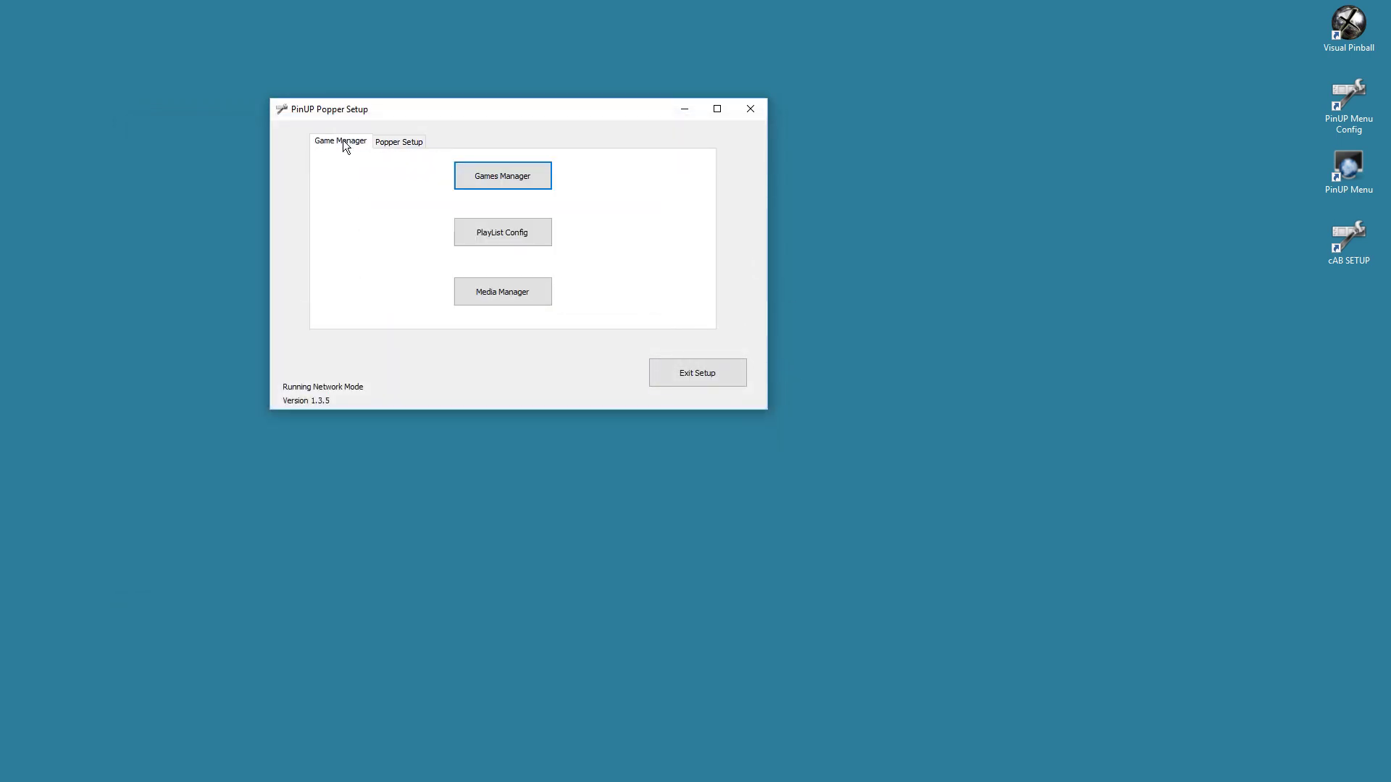
click(496, 179)
drag(452, 154, 466, 38)
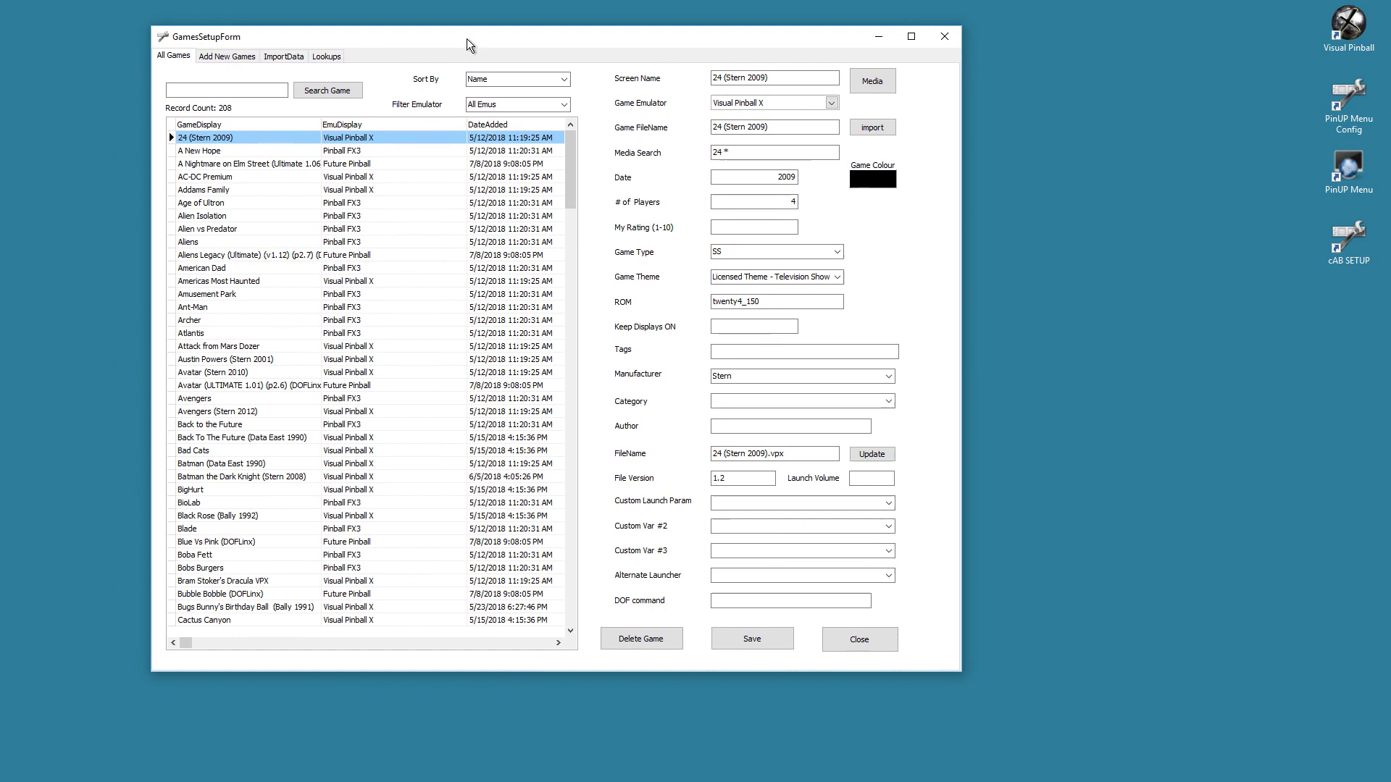
click(435, 190)
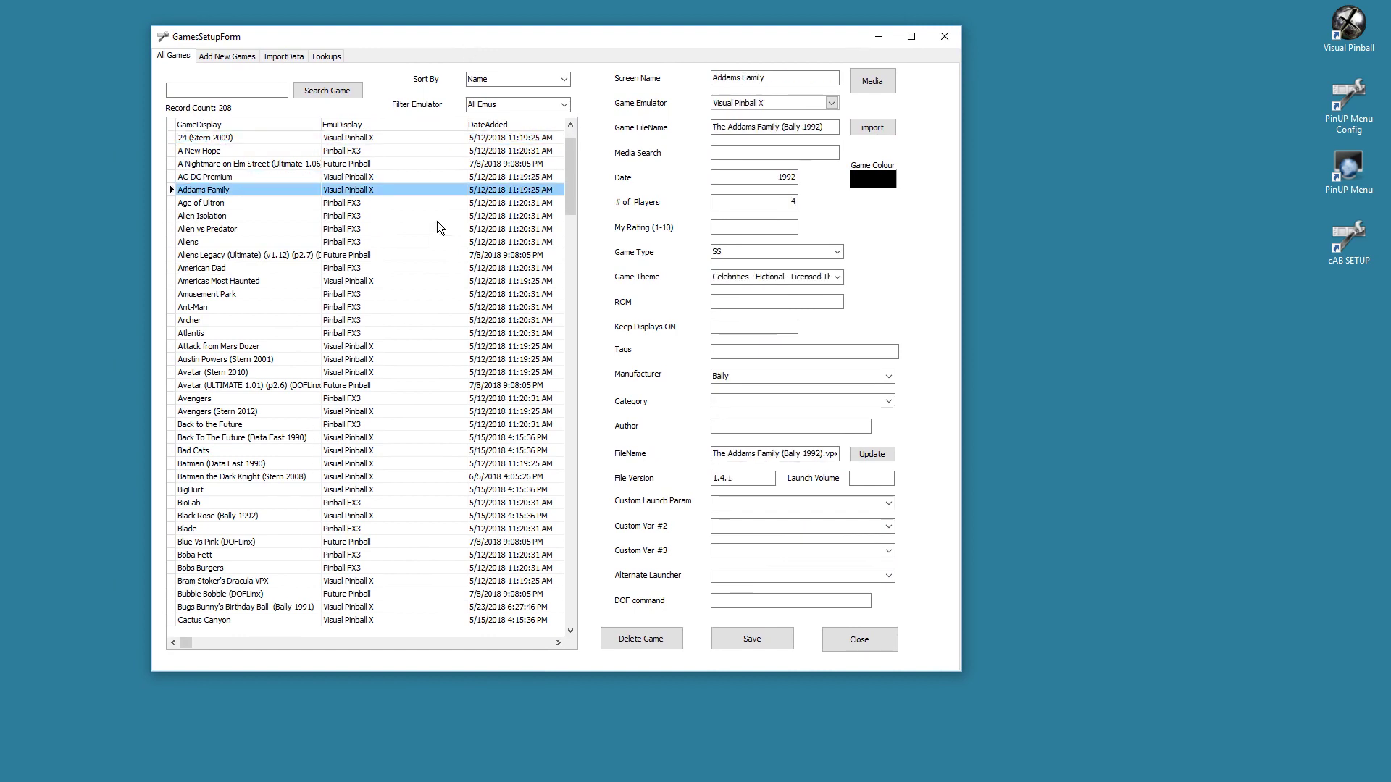
click(564, 104)
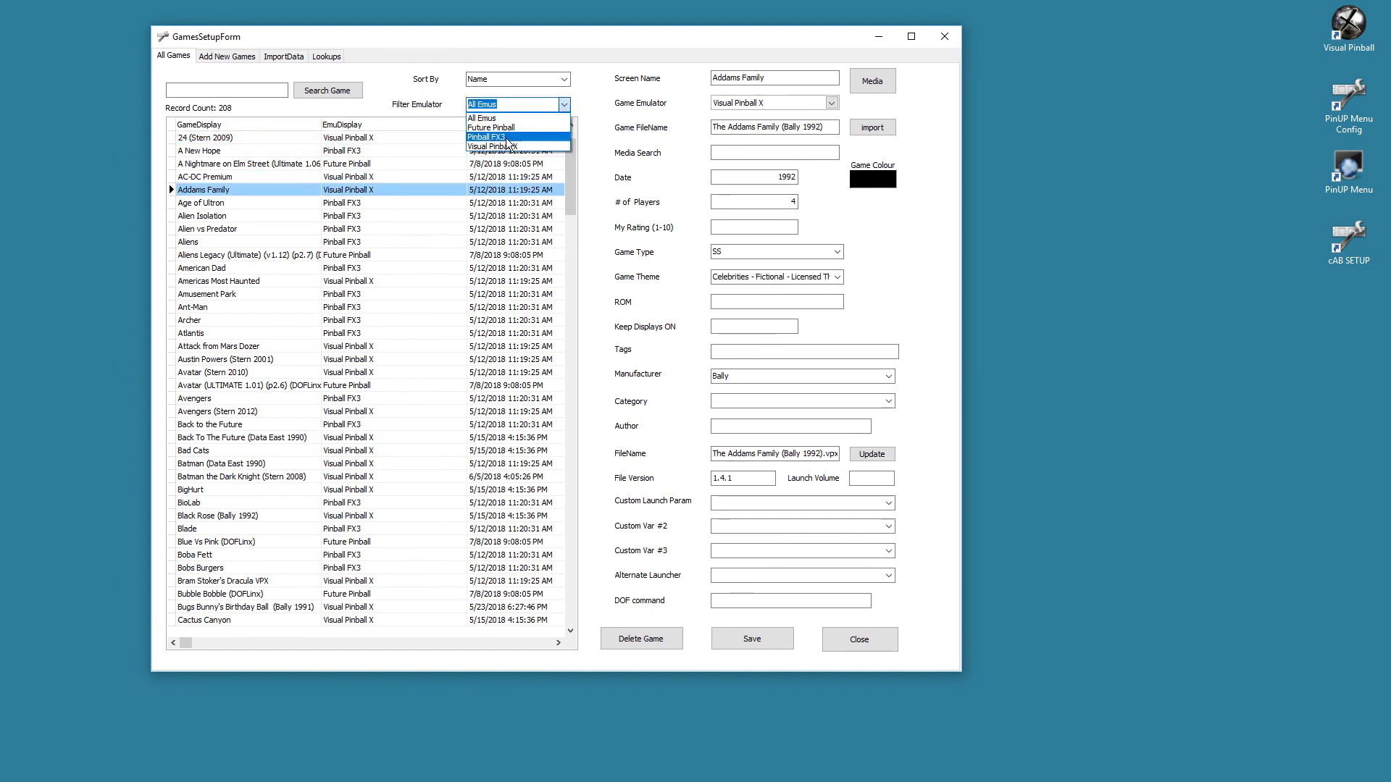
click(507, 146)
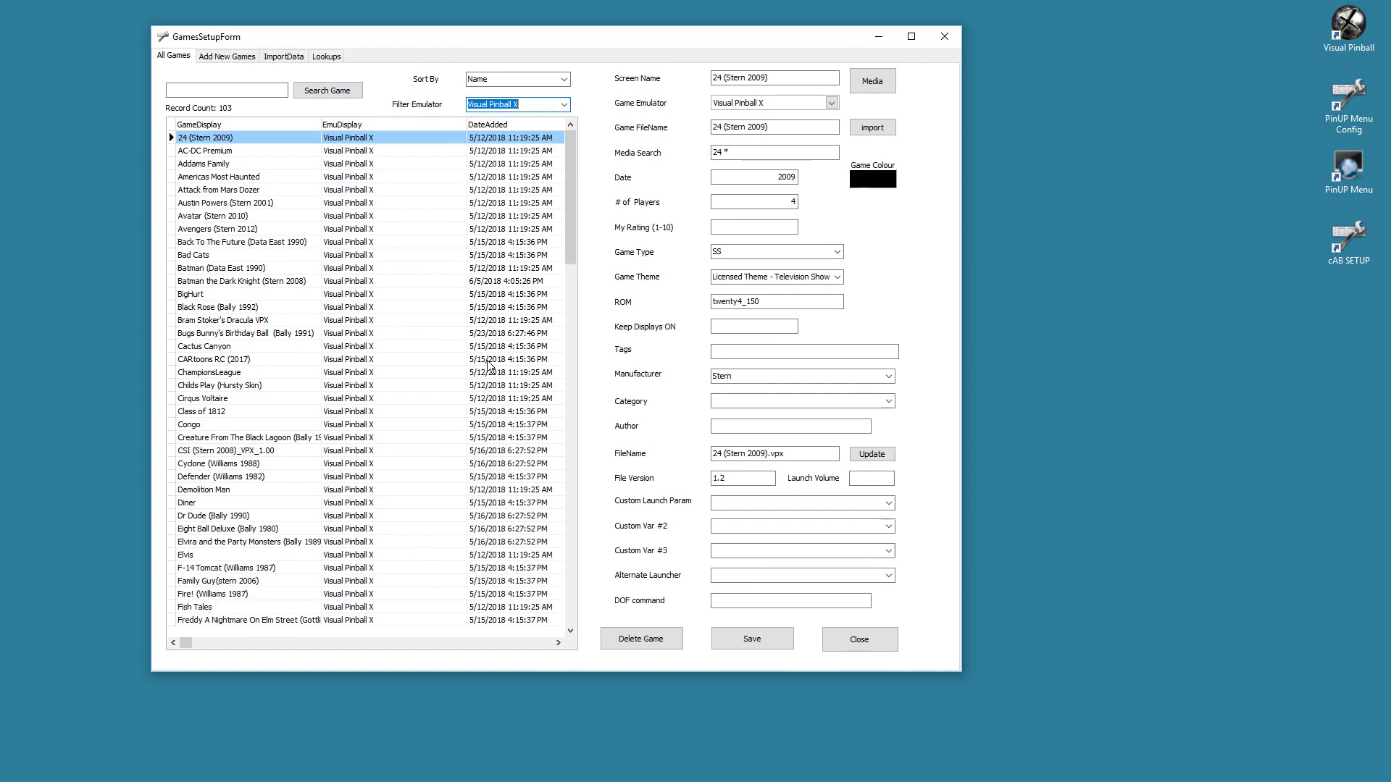
Go through the filtered games and select Getaway, The - High Speed II.
key(Down)
key(Down)
key(Down)
key(Down)
key(Down)
key(Down)
key(Down)
key(Down)
key(Down)
key(Down)
key(Down)
key(Down)
key(Down)
key(Down)
key(Down)
key(Down)
key(Down)
key(Down)
key(Down)
key(Down)
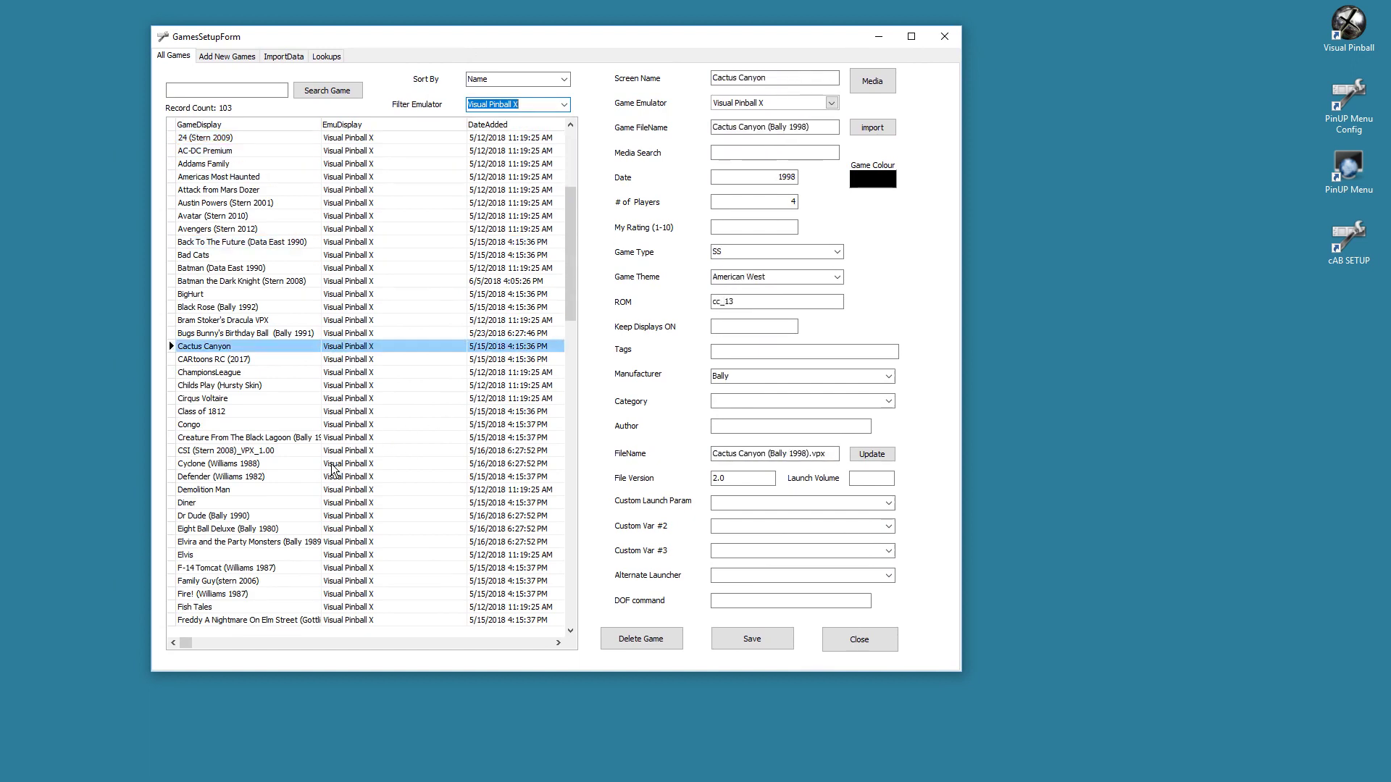
key(Down)
key(Down)
key(Down)
key(Down)
key(Down)
key(Down)
key(Down)
key(Down)
key(Down)
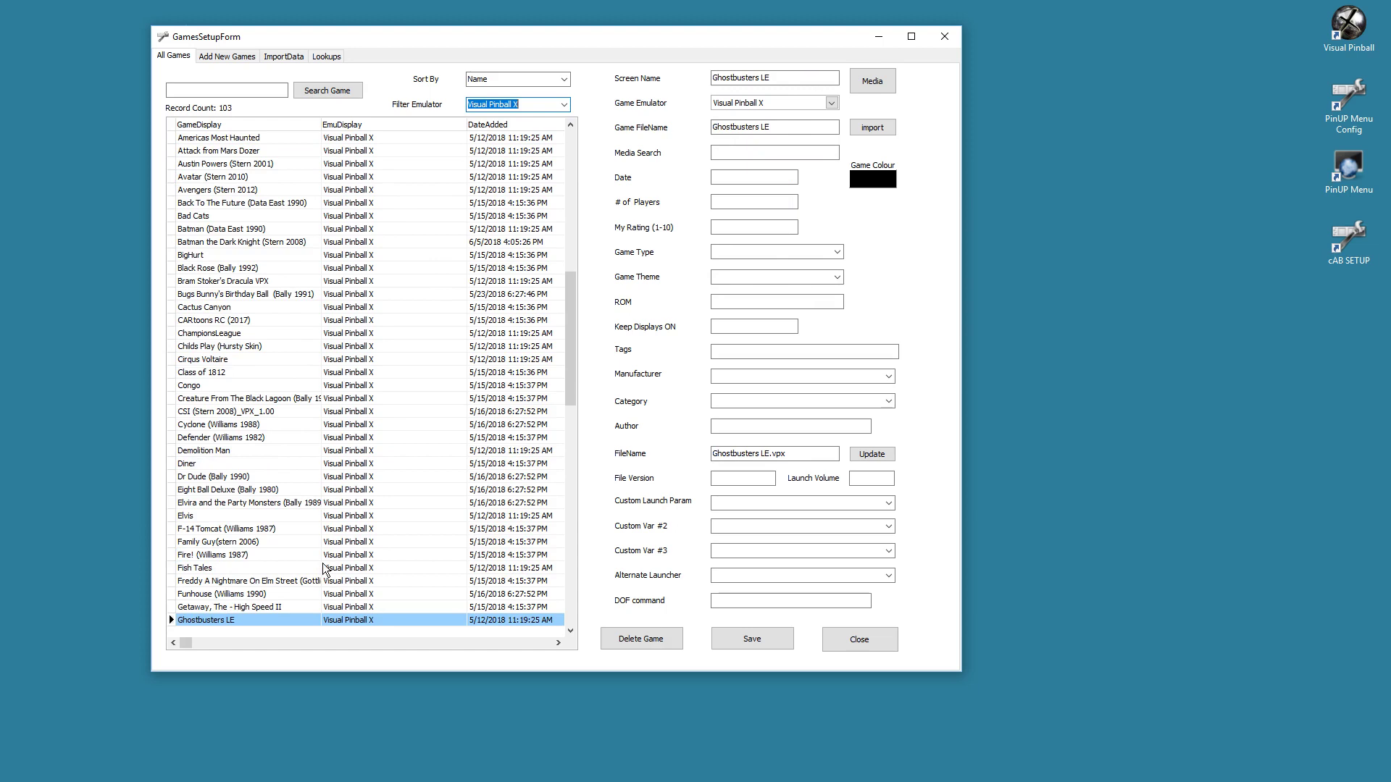
key(Down)
click(255, 595)
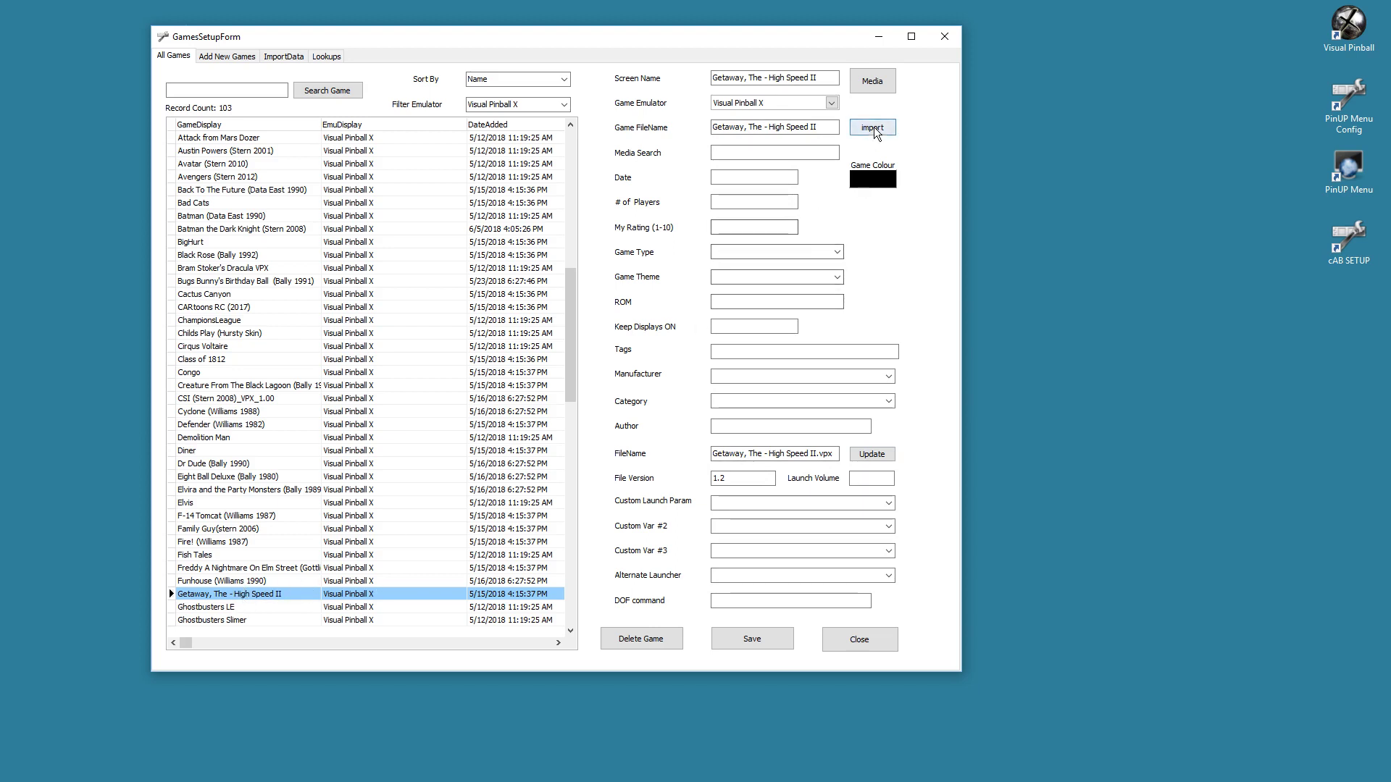
Look up "Getawa" in the import data and rename the game's files to PrOPPER format using the second The Getaway: High Speed II record.
double_click(259, 595)
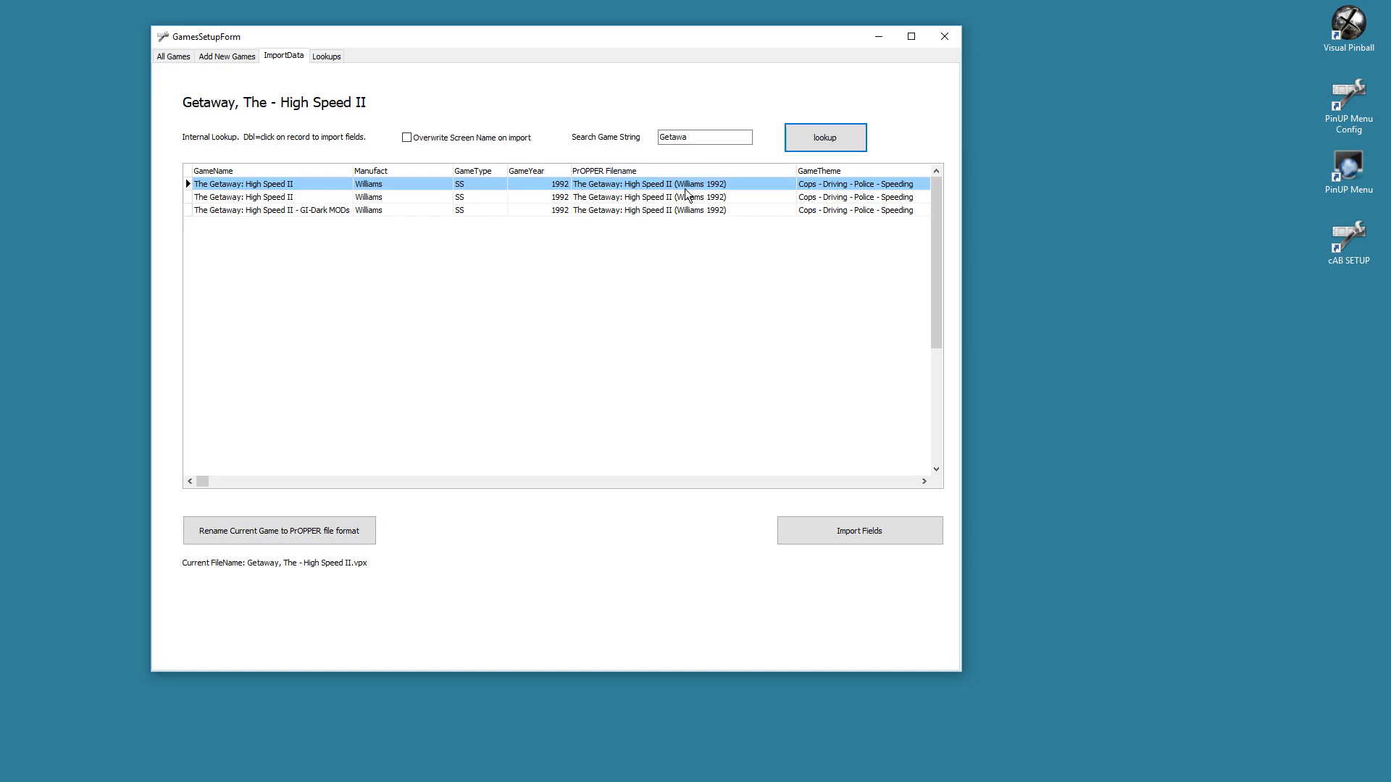
click(616, 200)
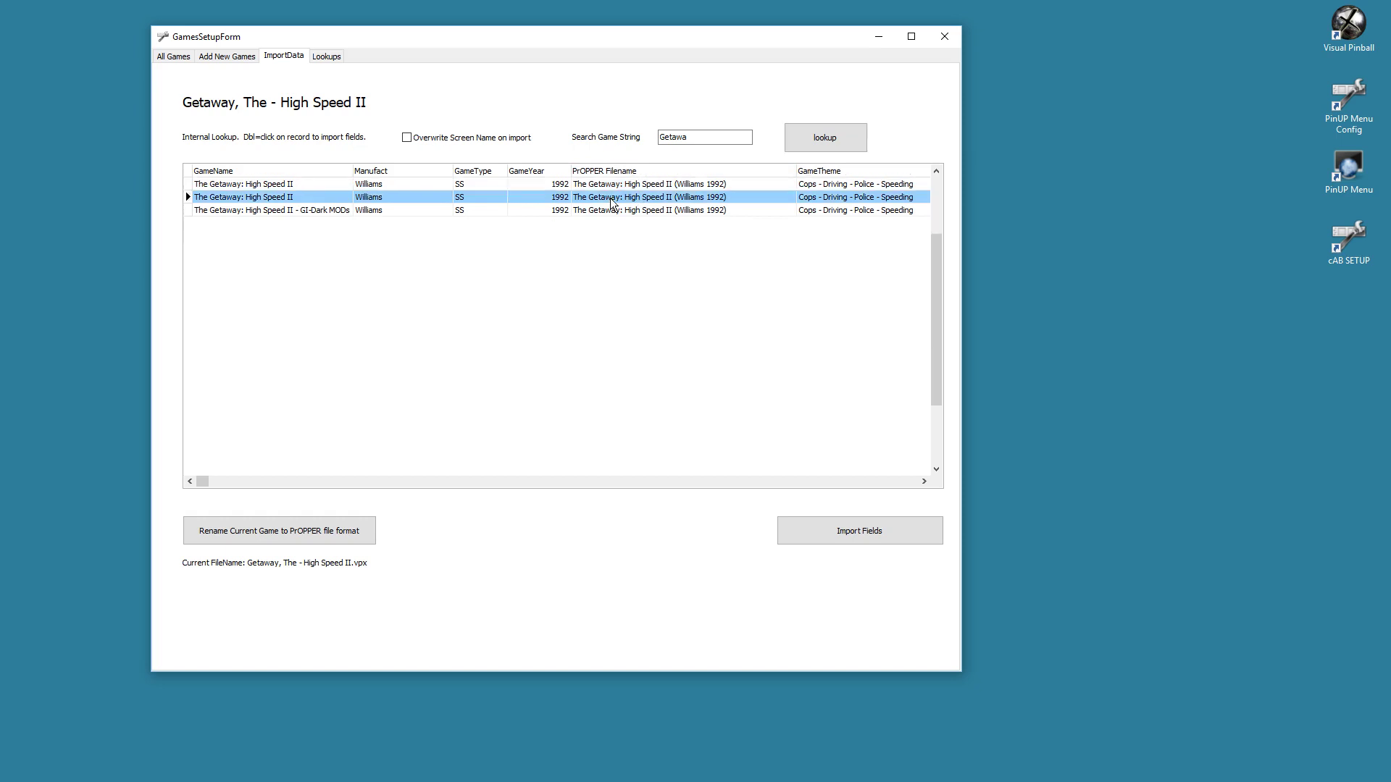
click(268, 534)
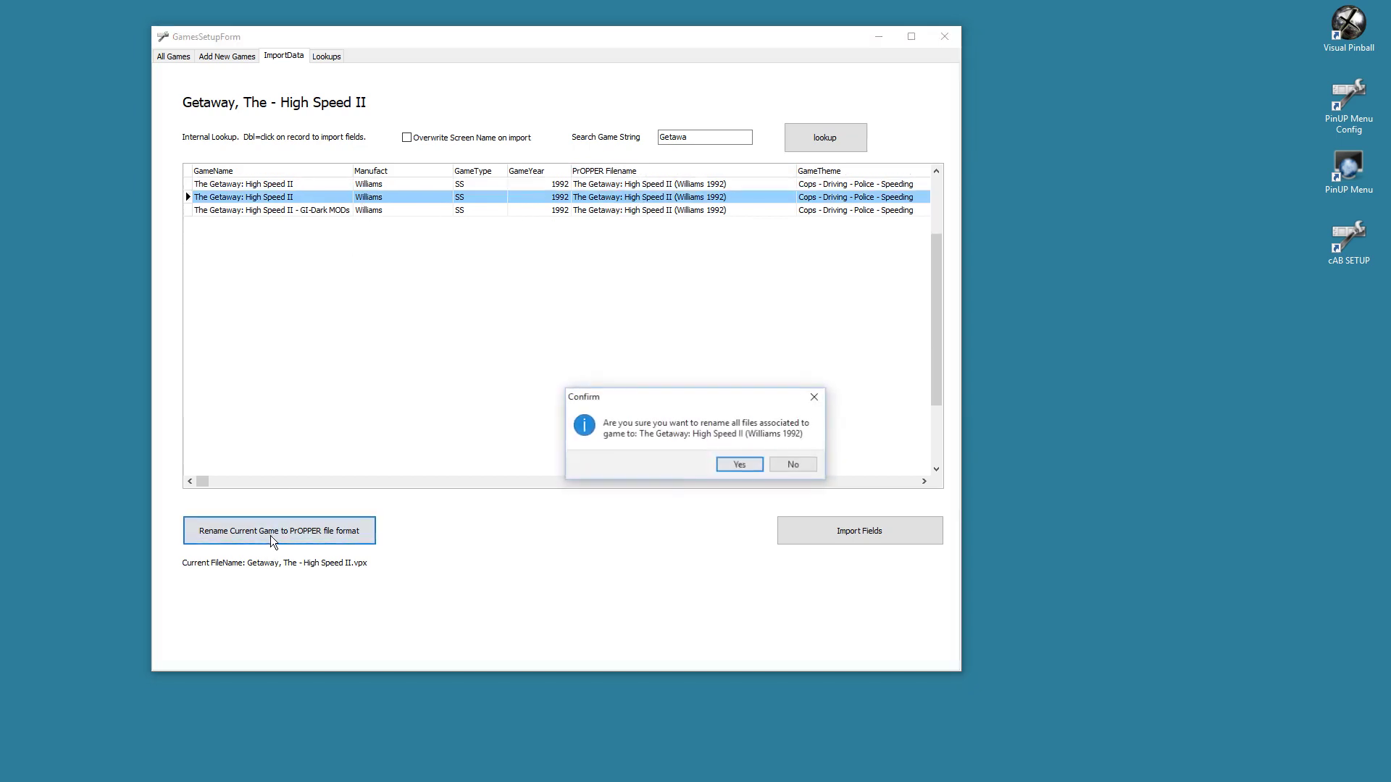
click(739, 465)
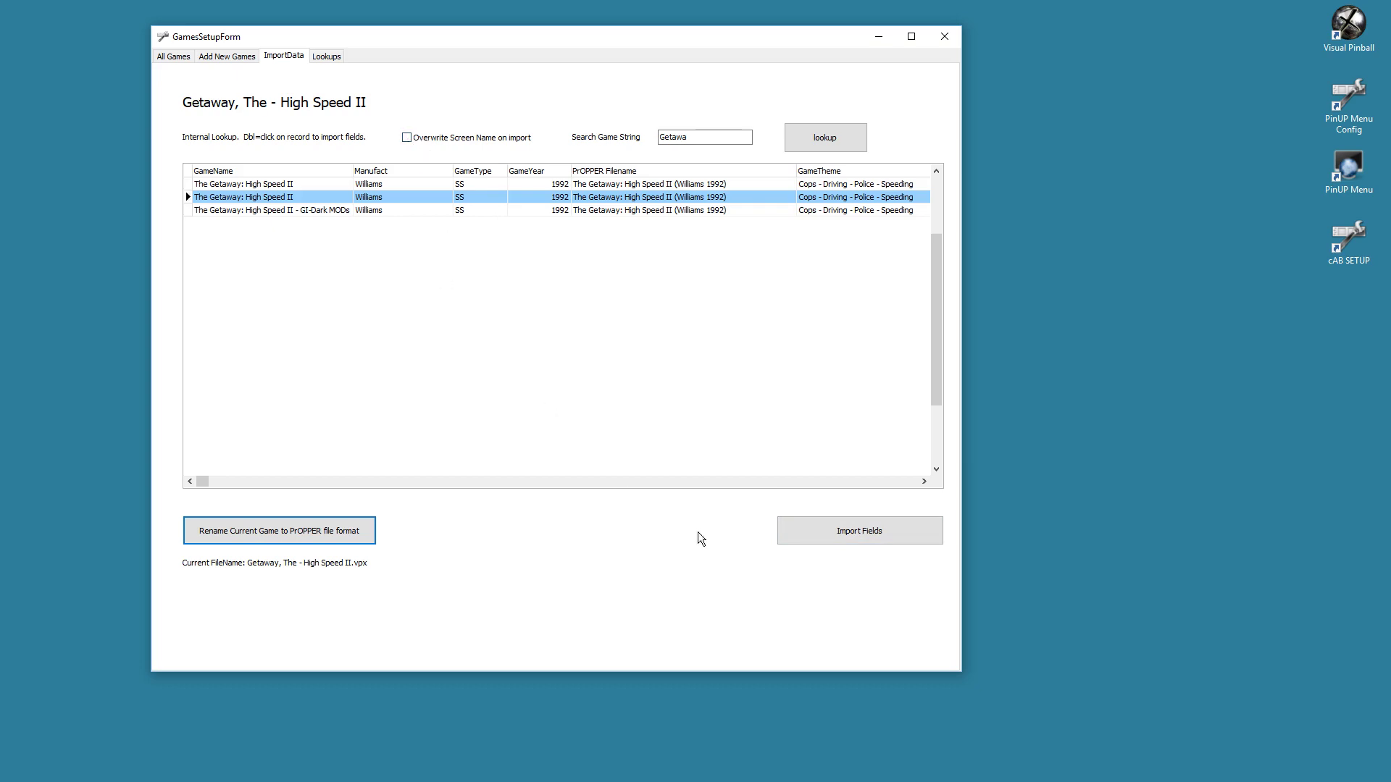
Import the selected lookup record's fields into the game and reselect Getaway, The - High Speed II in the game list.
click(859, 541)
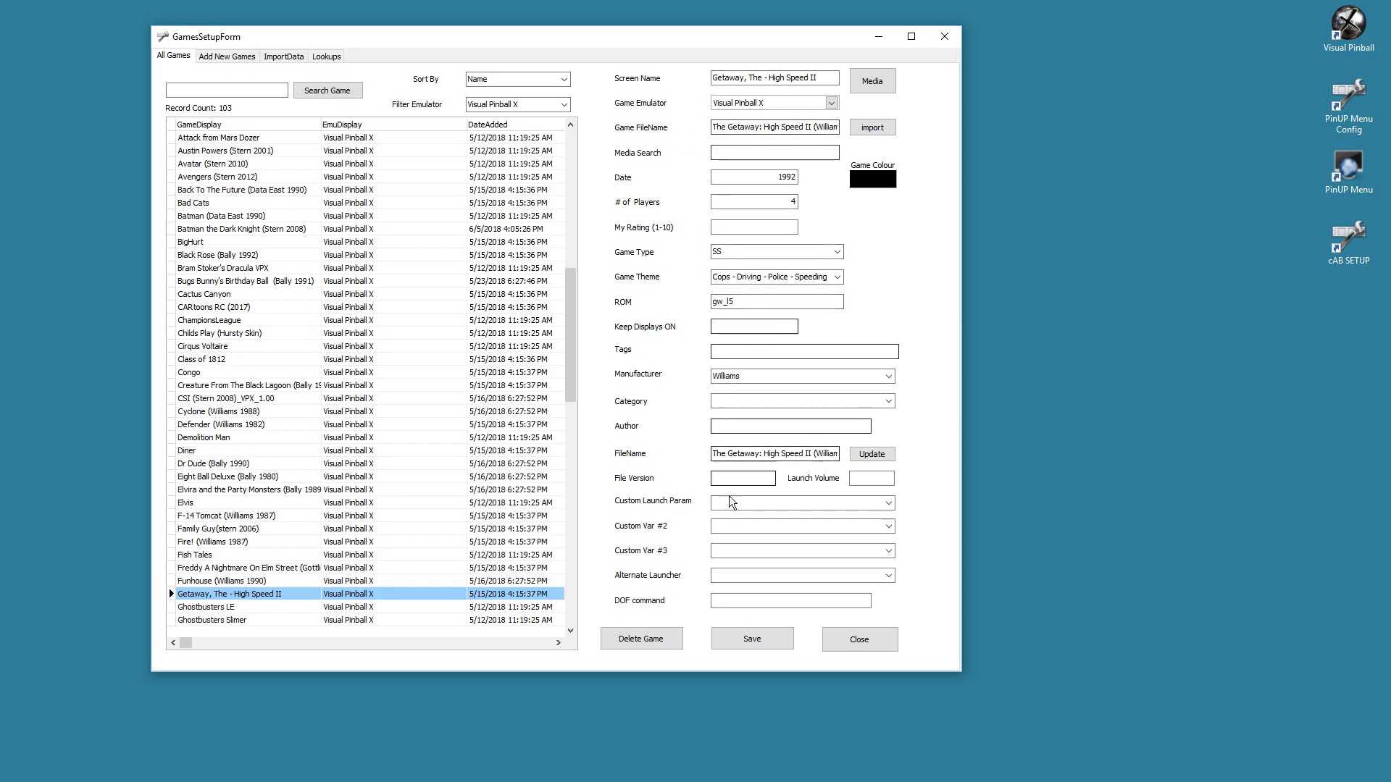
click(230, 608)
click(230, 595)
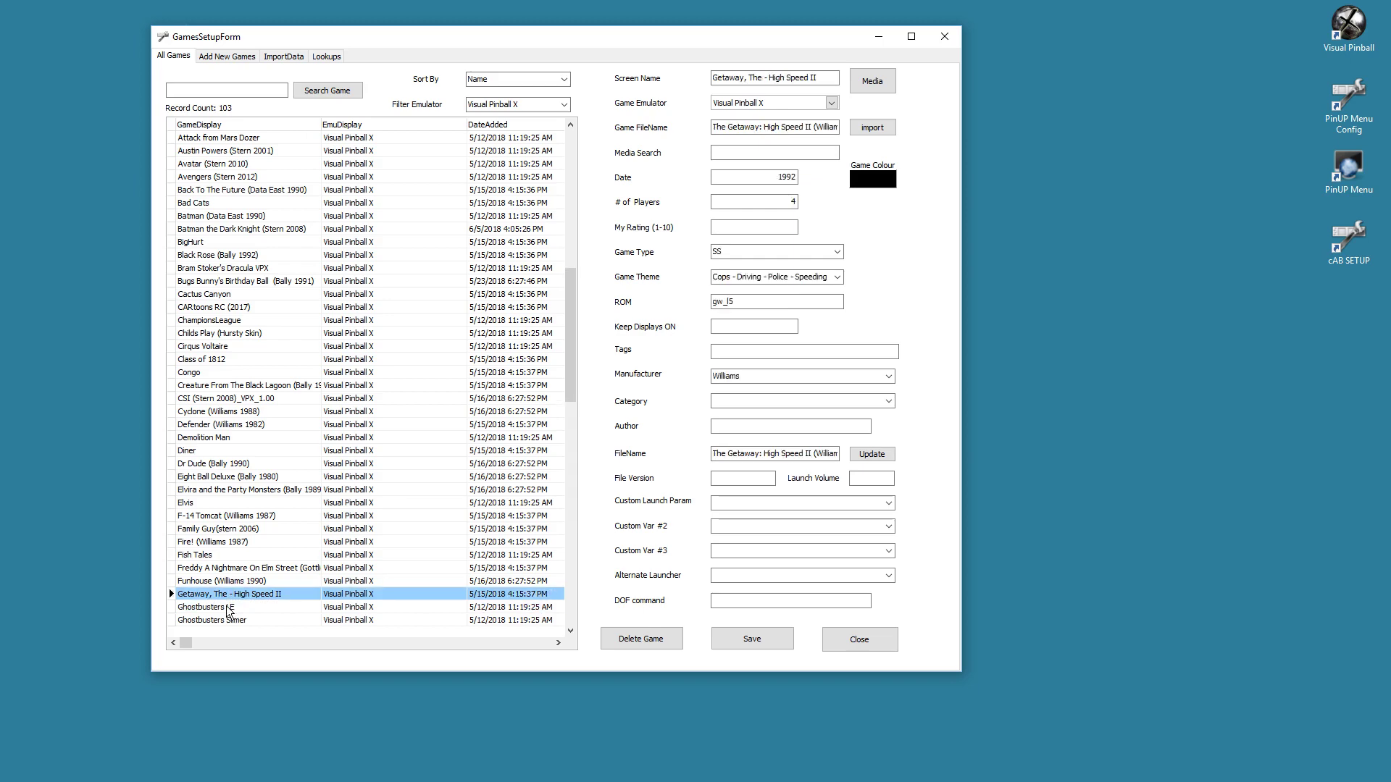